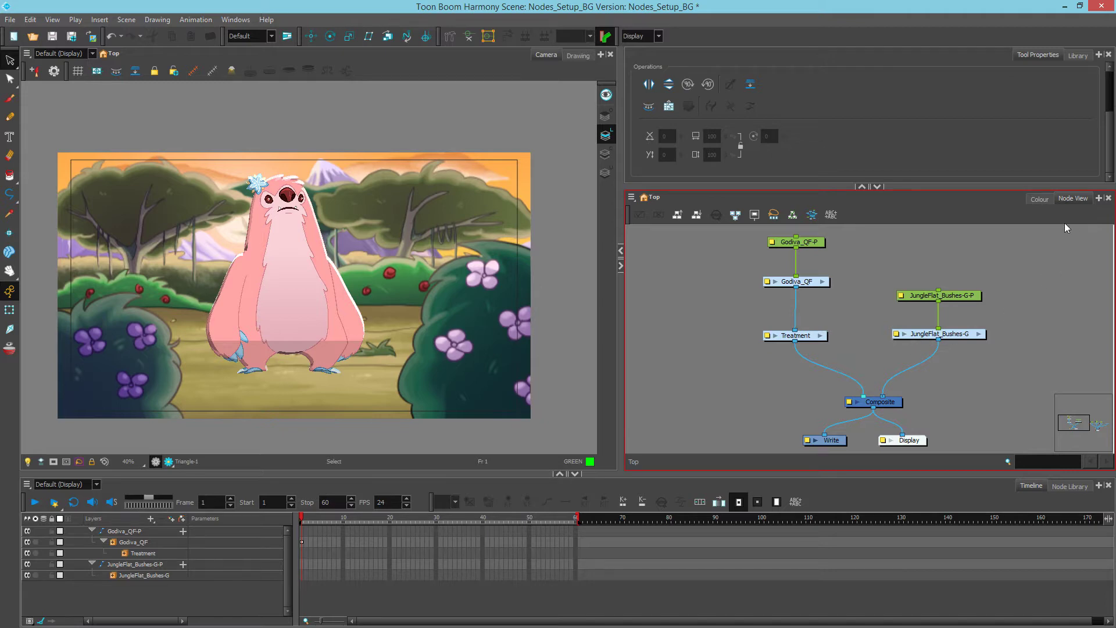
Step: Open the add-view menu from the Node View panel's + button
{"action": "left_click", "coordinate": [1099, 199]}
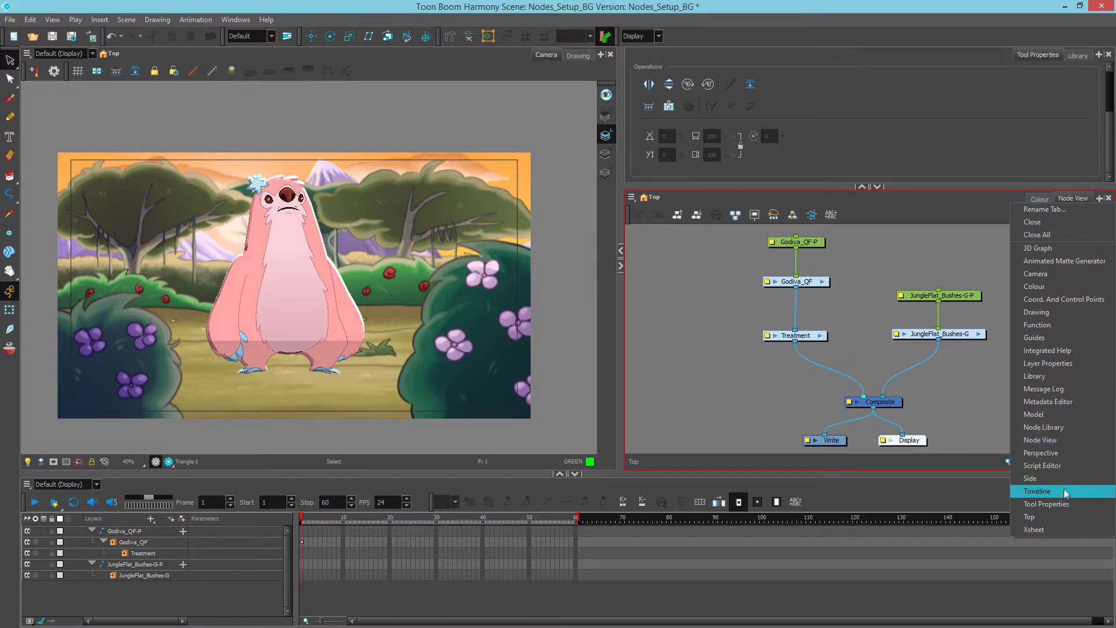
Step: Add a Top view tab and zoom it out to 40%
{"action": "left_click", "coordinate": [1056, 521]}
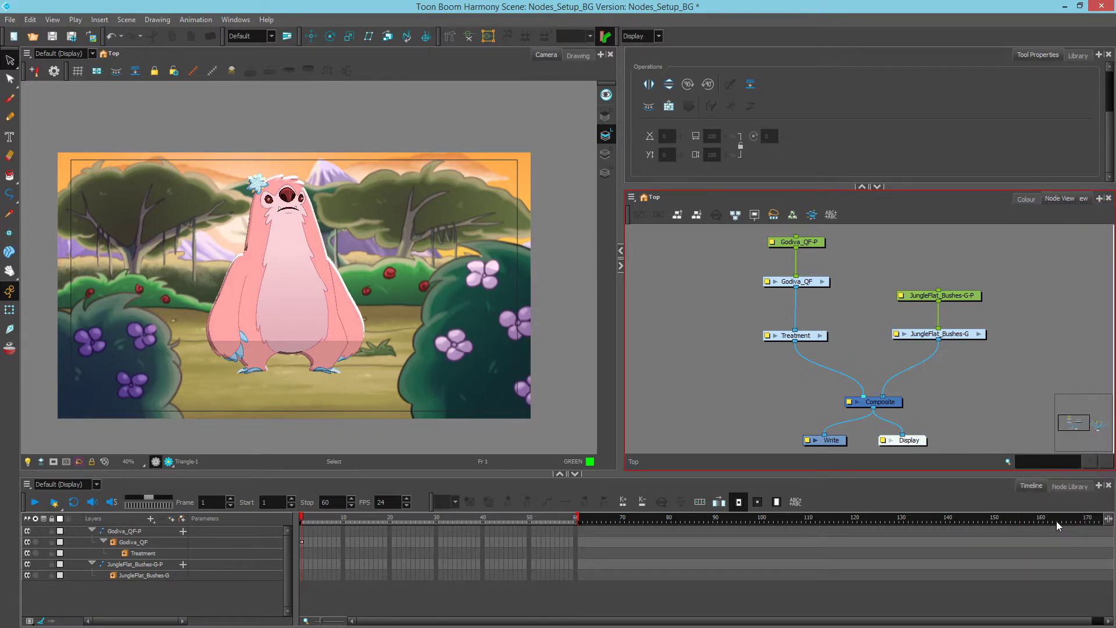
{"action": "scroll", "coordinate": [808, 269], "scroll_direction": "down", "scroll_amount": 5}
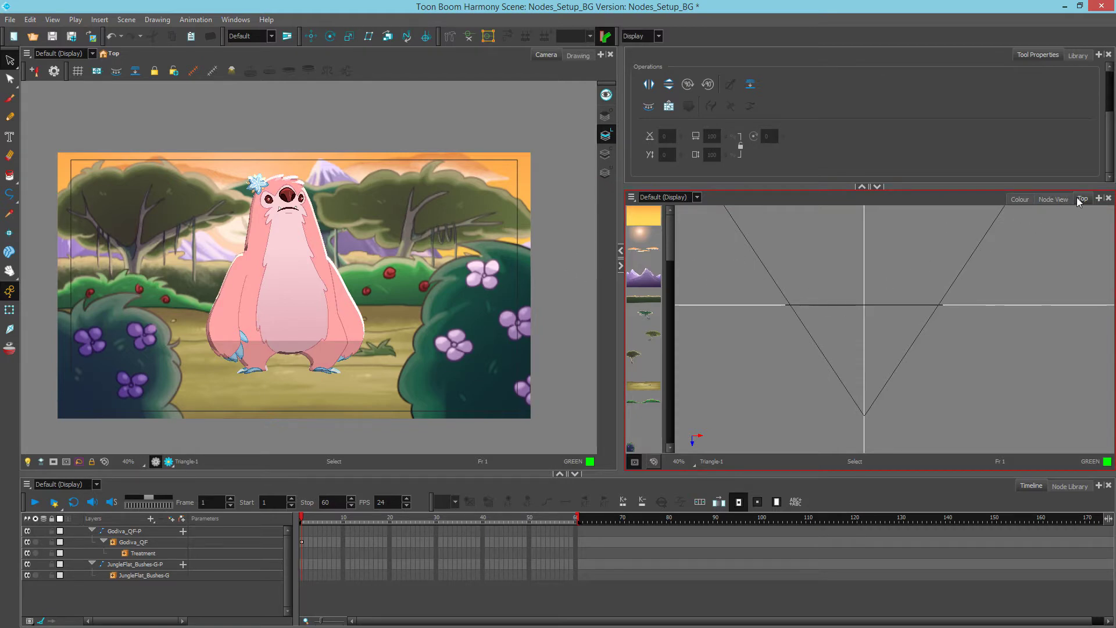
Step: Dock the Top view right of the Node View, resize the split, and centre the scene
{"action": "left_click_drag", "start_coordinate": [1078, 200], "coordinate": [1103, 272]}
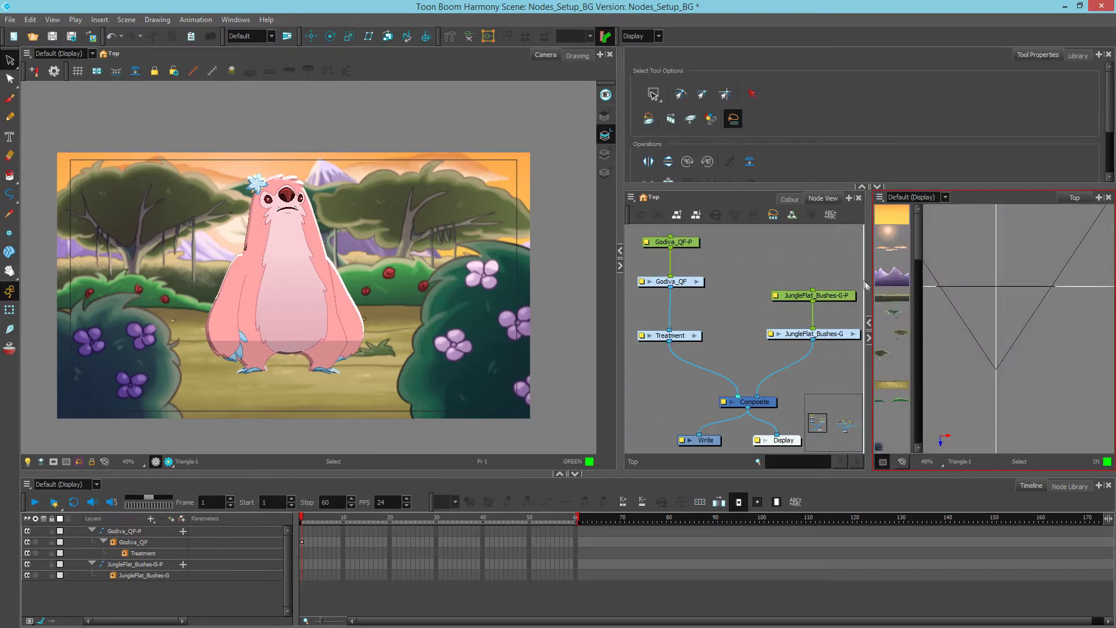
{"action": "left_click_drag", "start_coordinate": [869, 263], "coordinate": [937, 267]}
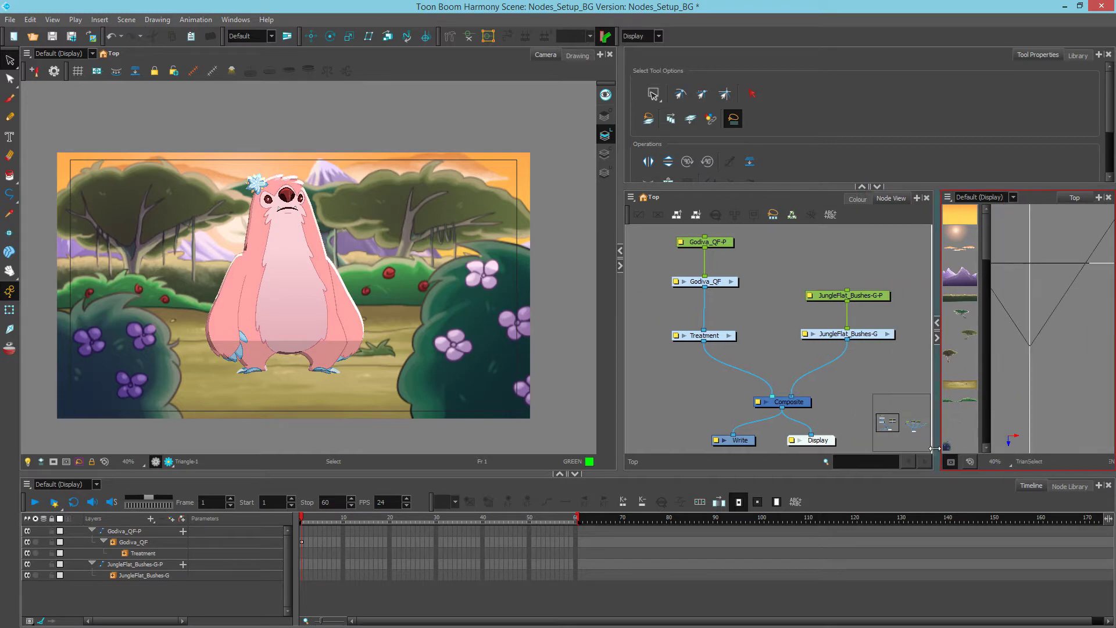
{"action": "left_click_drag", "start_coordinate": [995, 259], "coordinate": [1001, 348]}
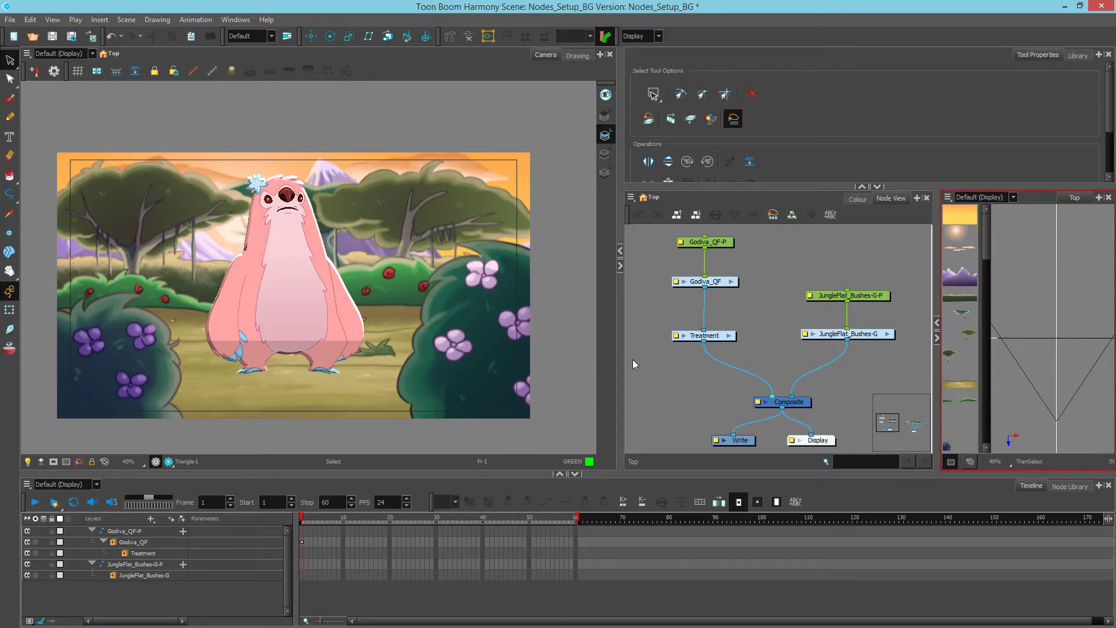
{"action": "left_click", "coordinate": [888, 429]}
Step: Frame the Circle, Triangle, Square, Colour-Card, Composite_1 and Display_2 nodes, narrowing the Camera view
{"action": "left_click_drag", "start_coordinate": [887, 429], "coordinate": [918, 434]}
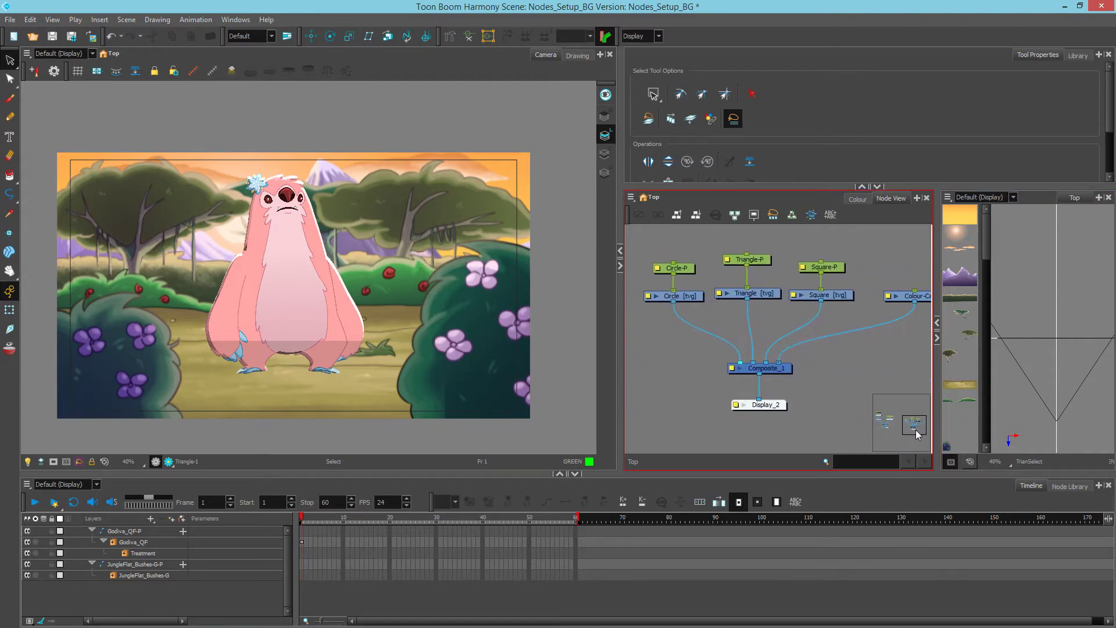
{"action": "mouse_move", "coordinate": [849, 318]}
{"action": "left_mouse_down"}
{"action": "mouse_move", "coordinate": [807, 326]}
{"action": "mouse_move", "coordinate": [861, 333]}
{"action": "left_mouse_up"}
{"action": "left_click_drag", "start_coordinate": [620, 244], "coordinate": [578, 244]}
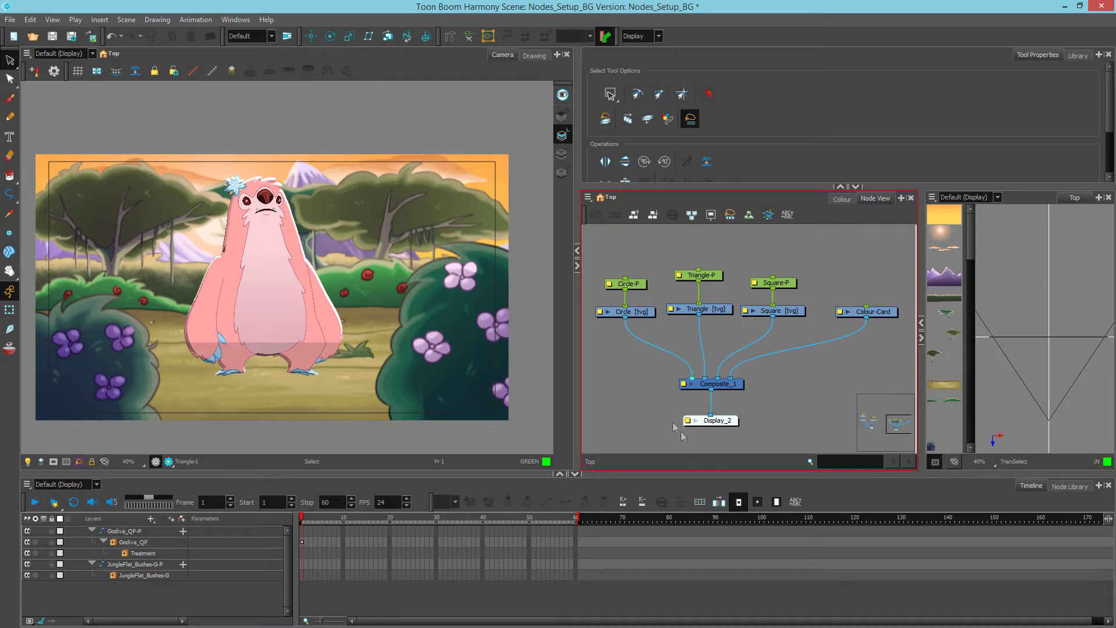
Step: Display the scene through Display_2, then select Square, Triangle, Circle and Colour-Card with the Transform tool
{"action": "left_click", "coordinate": [651, 37]}
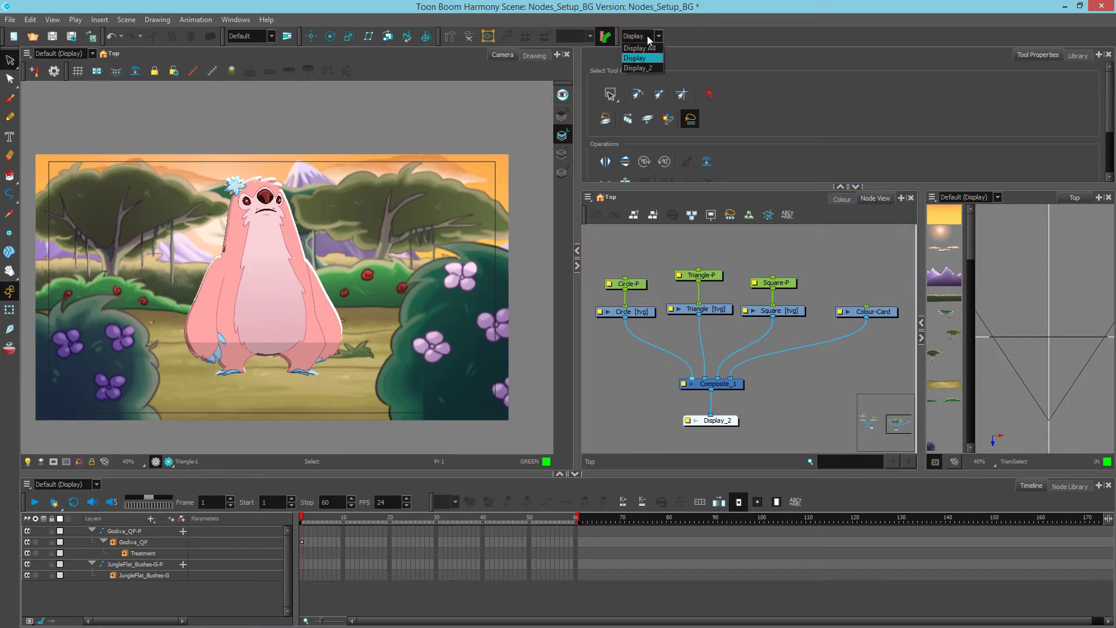
{"action": "left_click", "coordinate": [635, 69]}
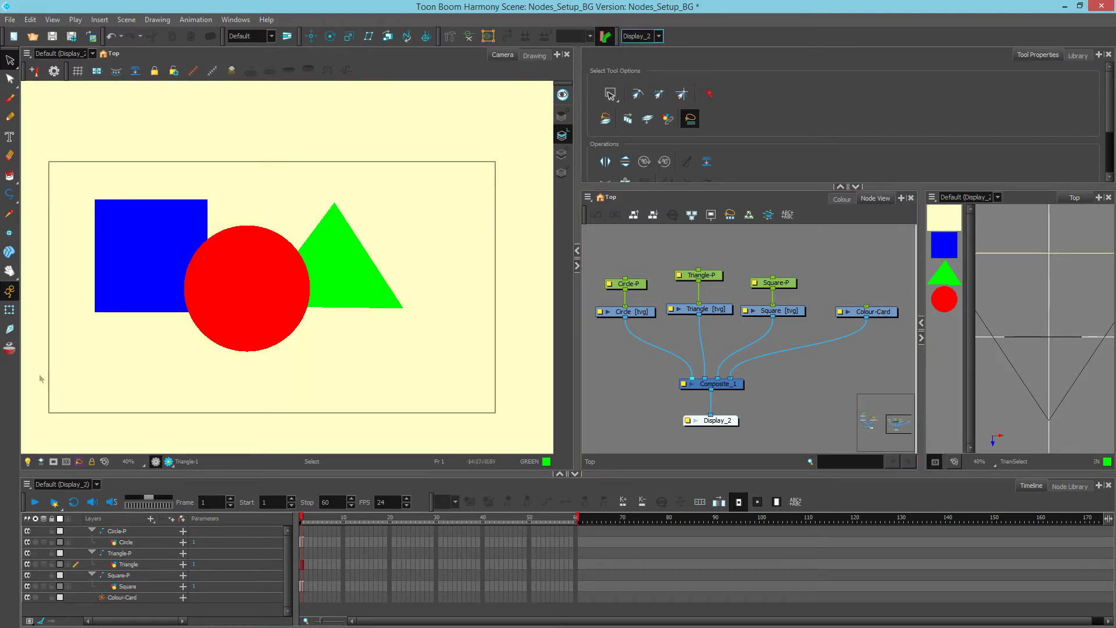
{"action": "left_click", "coordinate": [10, 309]}
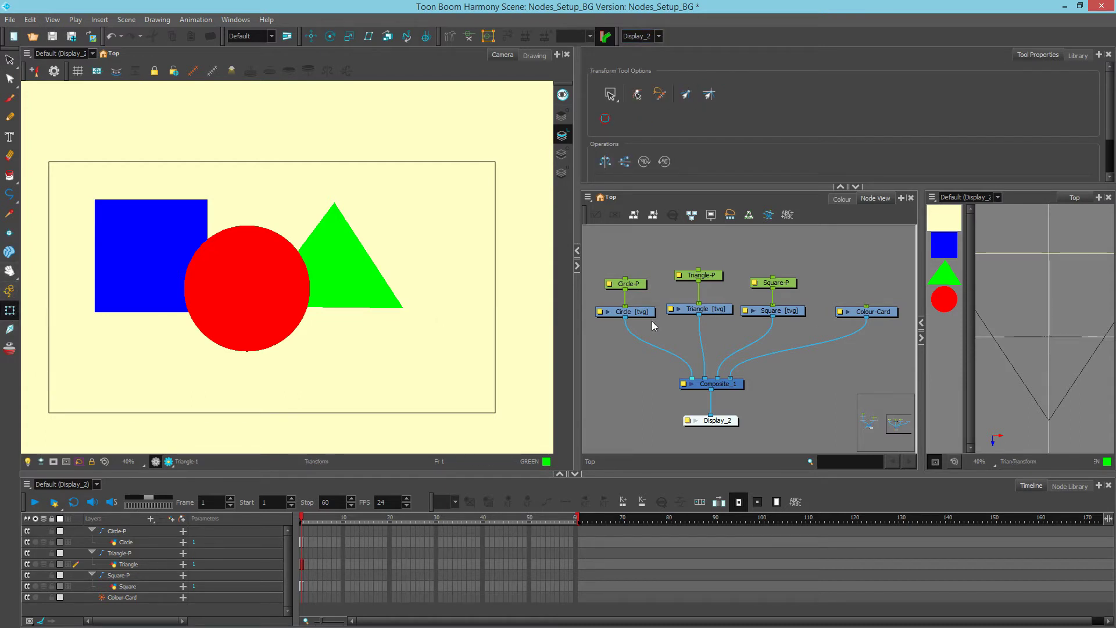
{"action": "left_click", "coordinate": [790, 310]}
{"action": "left_click", "coordinate": [705, 311]}
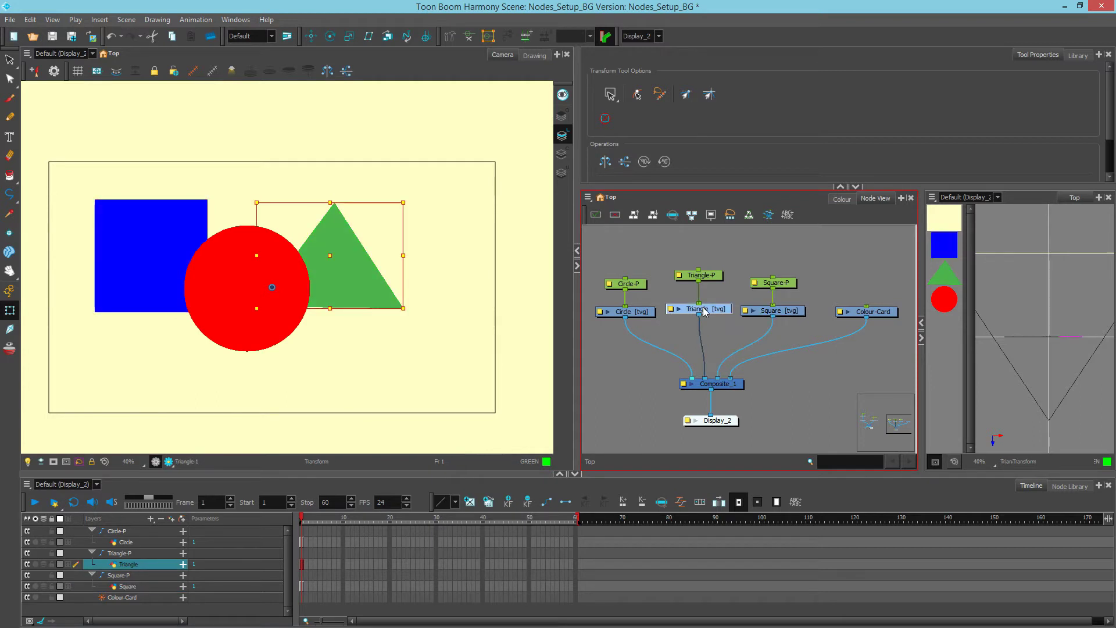
{"action": "left_click", "coordinate": [647, 314]}
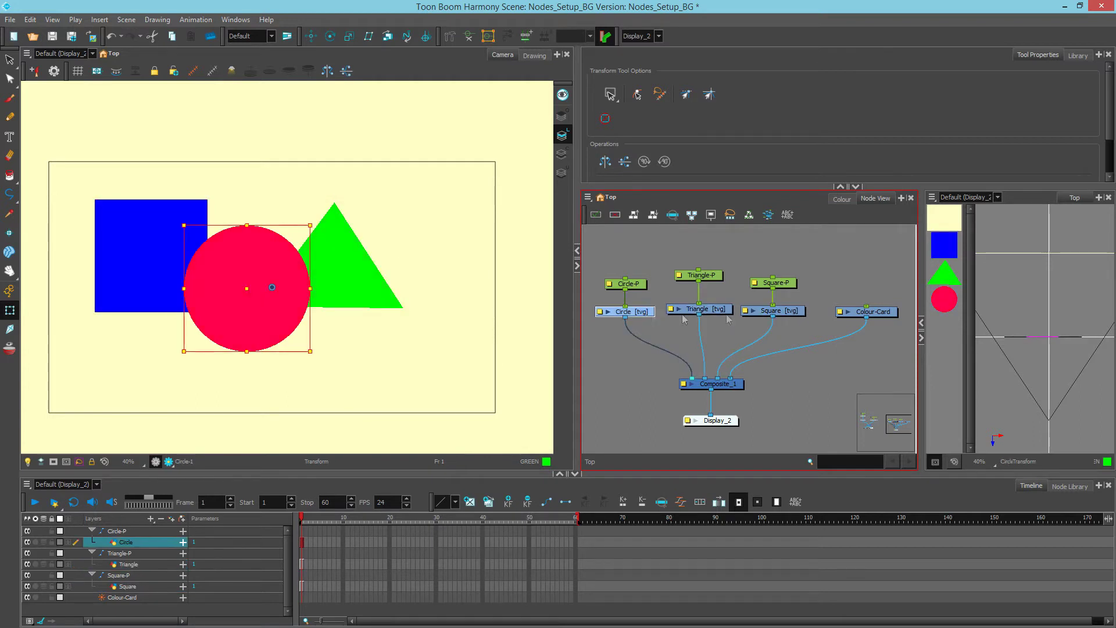
{"action": "left_click", "coordinate": [883, 312]}
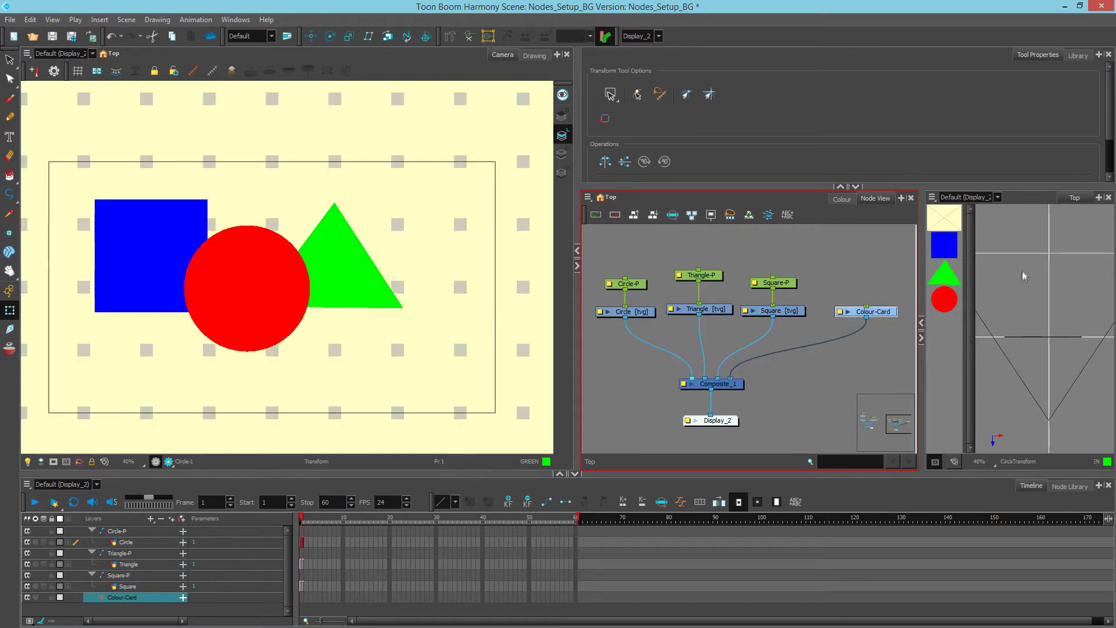
{"action": "double_click", "coordinate": [841, 313]}
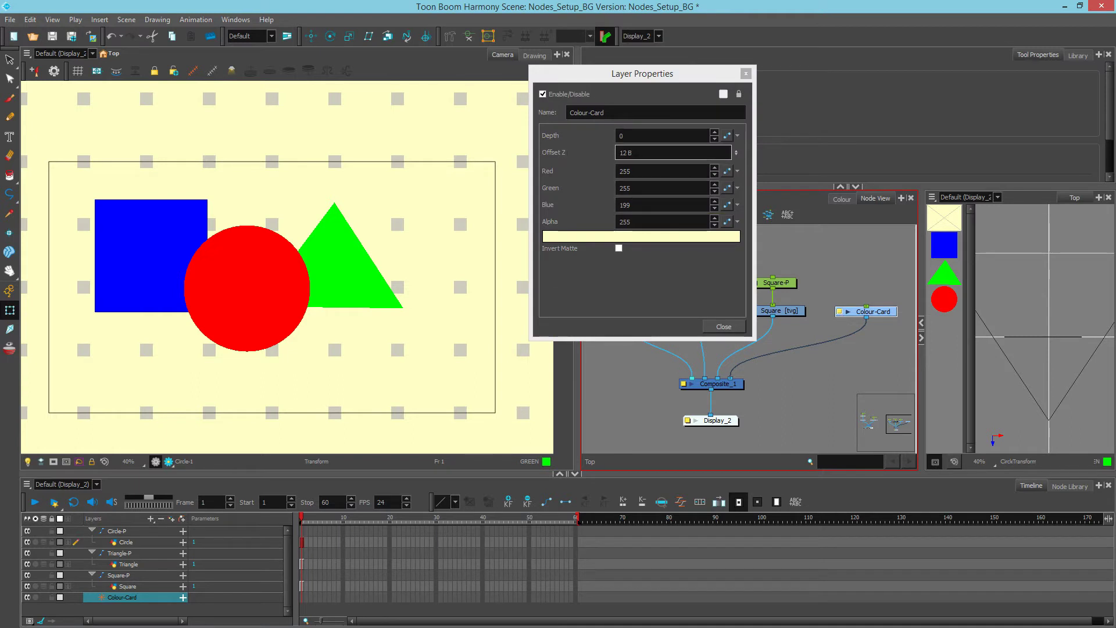
{"action": "left_click", "coordinate": [592, 152]}
{"action": "left_click", "coordinate": [618, 154]}
{"action": "type", "text": "6"}
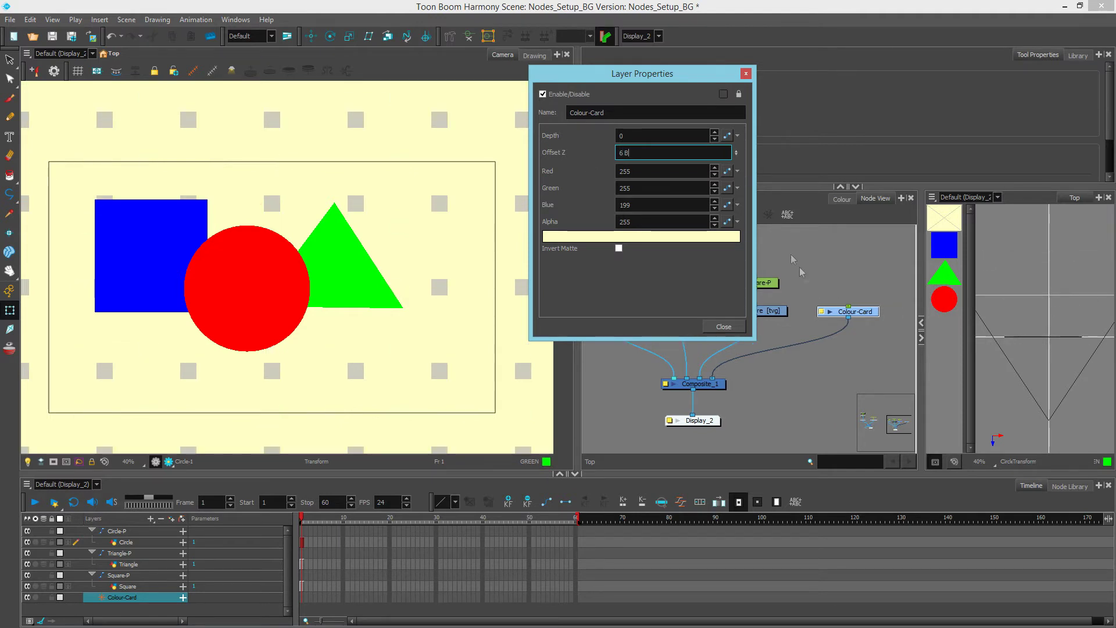
{"action": "left_click_drag", "start_coordinate": [623, 152], "coordinate": [608, 152]}
{"action": "type", "text": "12"}
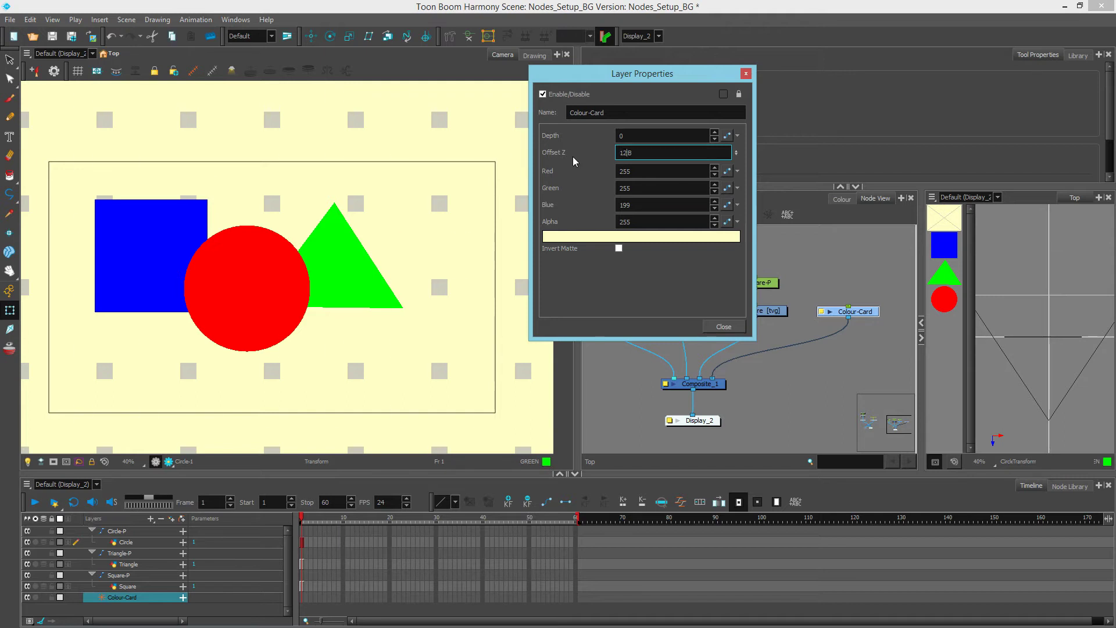
{"action": "left_click", "coordinate": [724, 327]}
{"action": "left_click", "coordinate": [758, 331]}
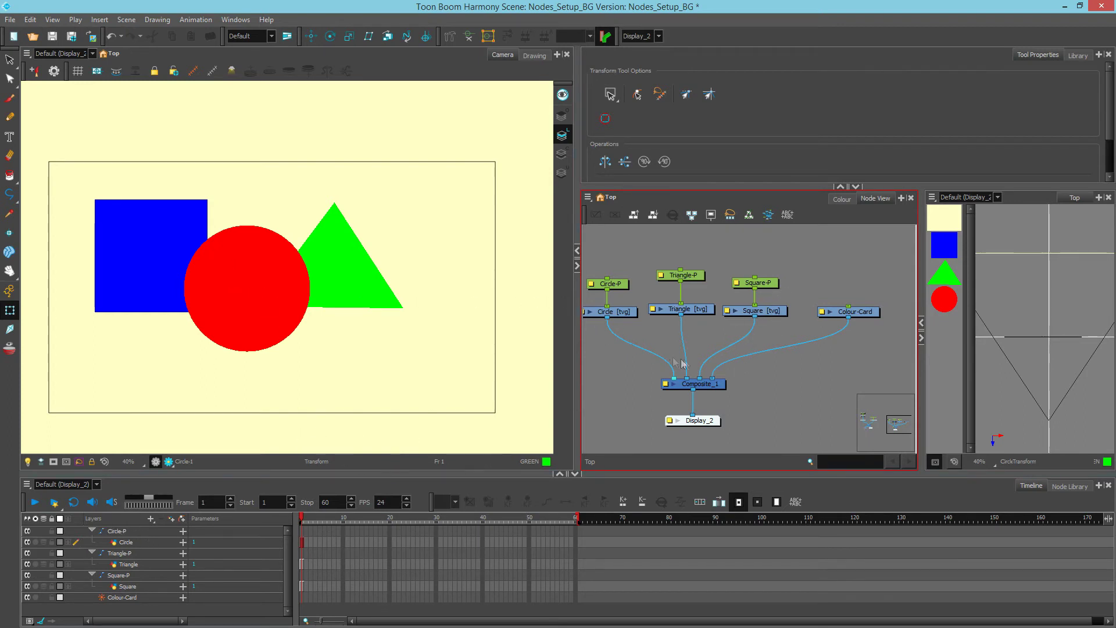
{"action": "left_click_drag", "start_coordinate": [673, 378], "coordinate": [705, 384]}
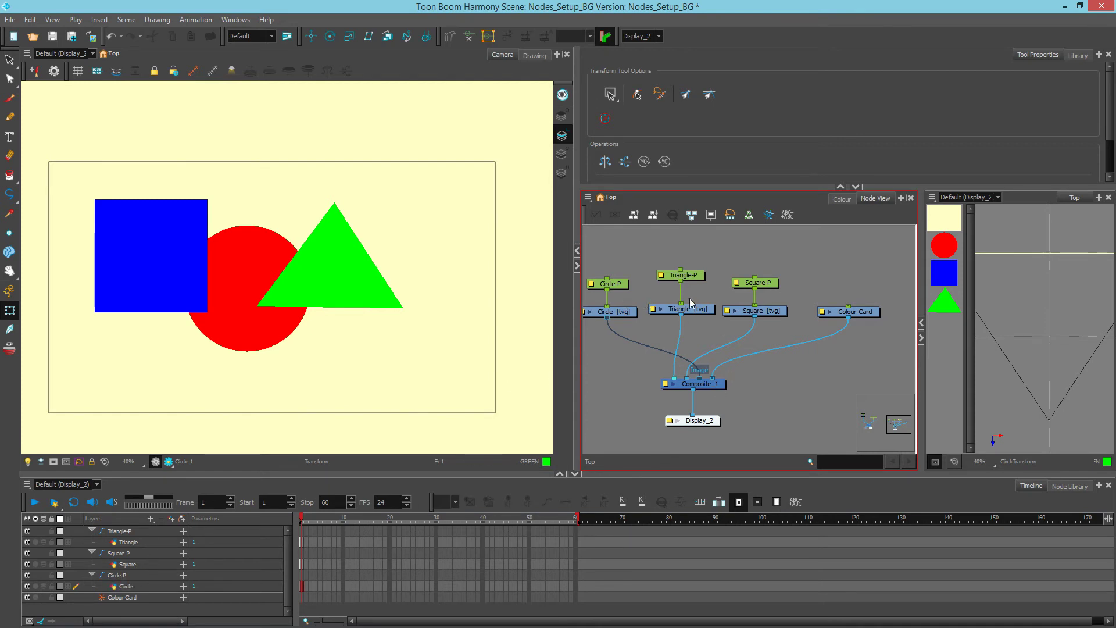
{"action": "left_click_drag", "start_coordinate": [701, 378], "coordinate": [675, 379]}
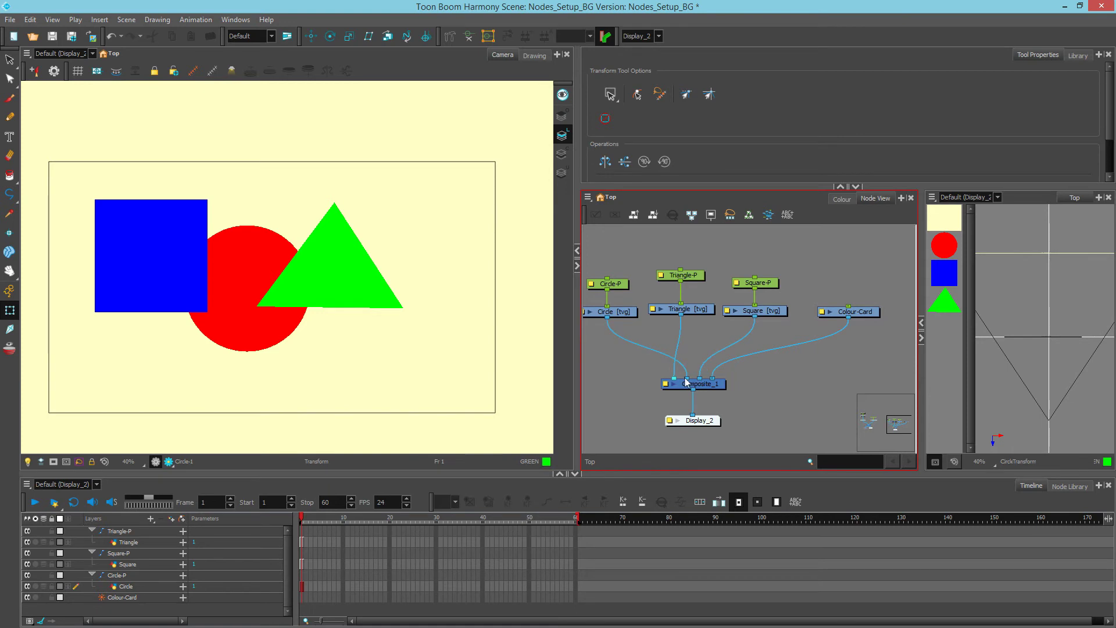
{"action": "left_click", "coordinate": [611, 284]}
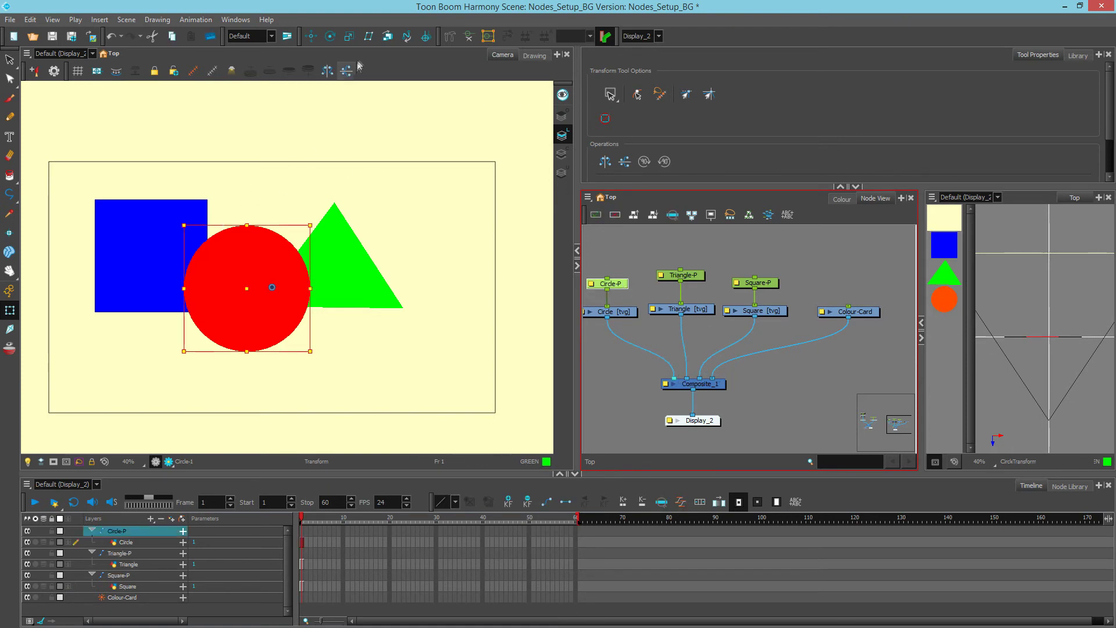
Step: Push the red circle back in the Top view and move the triangle up-left
{"action": "left_click", "coordinate": [311, 36]}
{"action": "left_click_drag", "start_coordinate": [1057, 357], "coordinate": [1057, 352]}
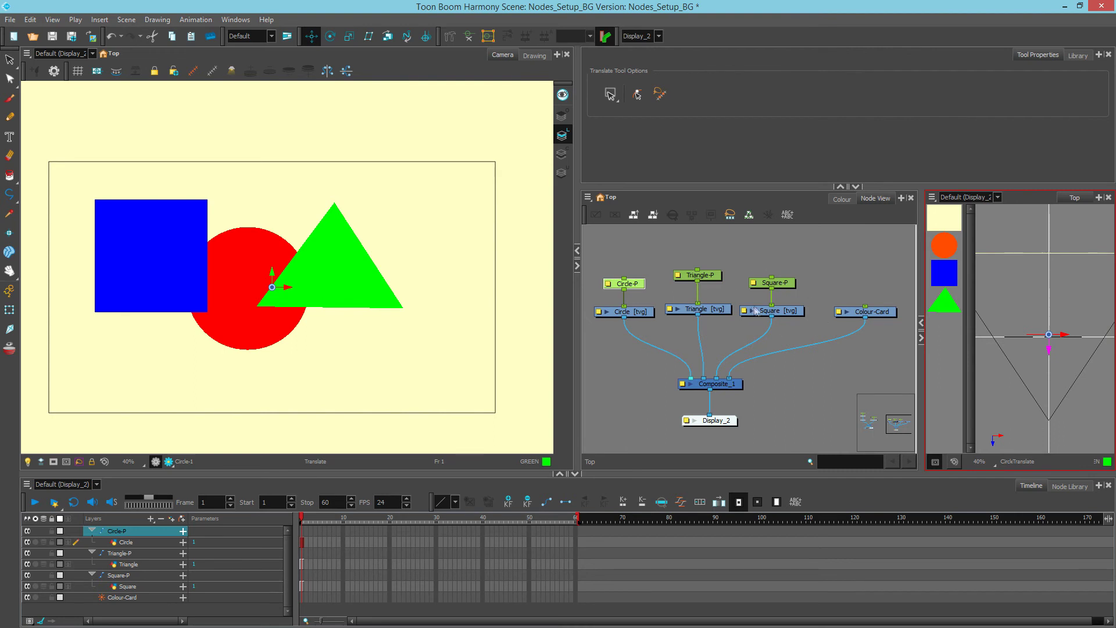
{"action": "left_click", "coordinate": [713, 278]}
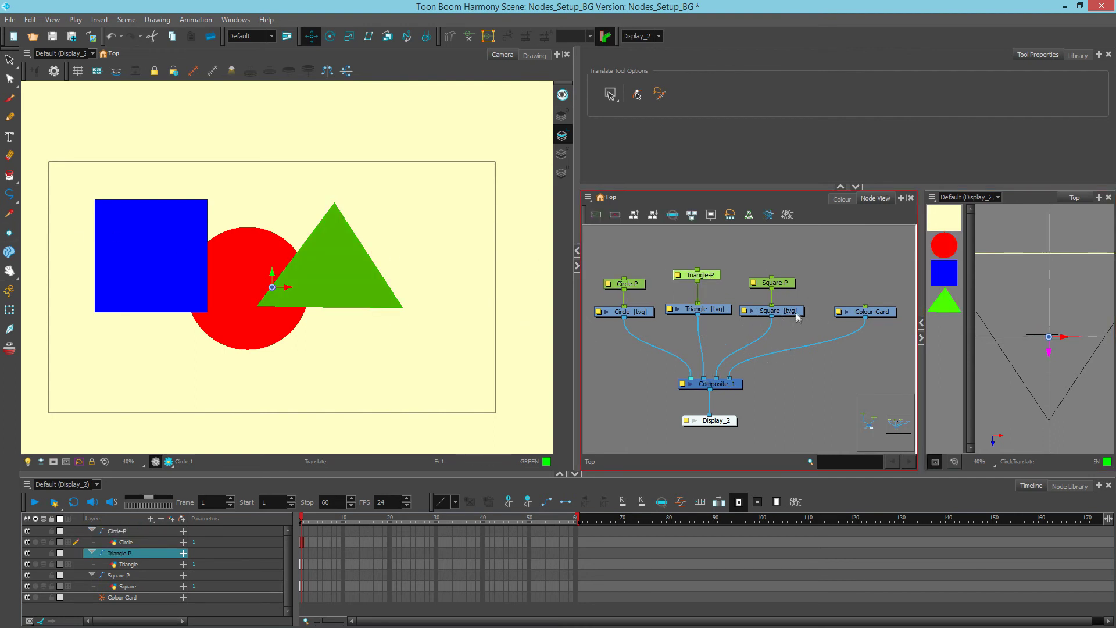
{"action": "left_click_drag", "start_coordinate": [368, 275], "coordinate": [270, 245]}
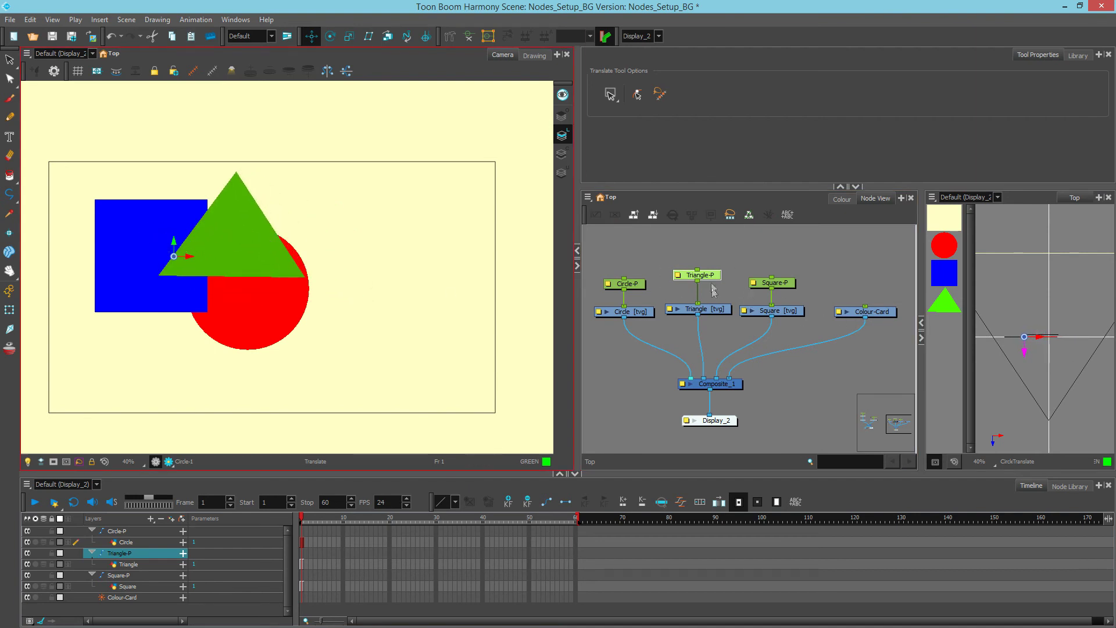
{"action": "left_click", "coordinate": [661, 256]}
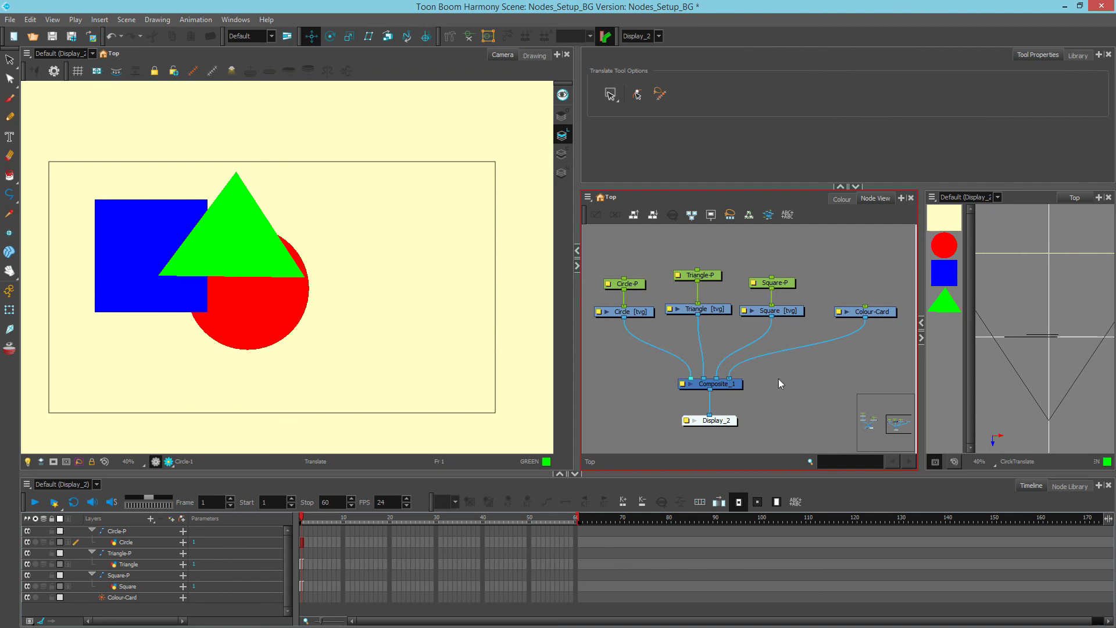
Step: Select Triangle and Square, then the Circle-P peg, ending on the Colour-Card node
{"action": "left_click_drag", "start_coordinate": [797, 345], "coordinate": [798, 346]}
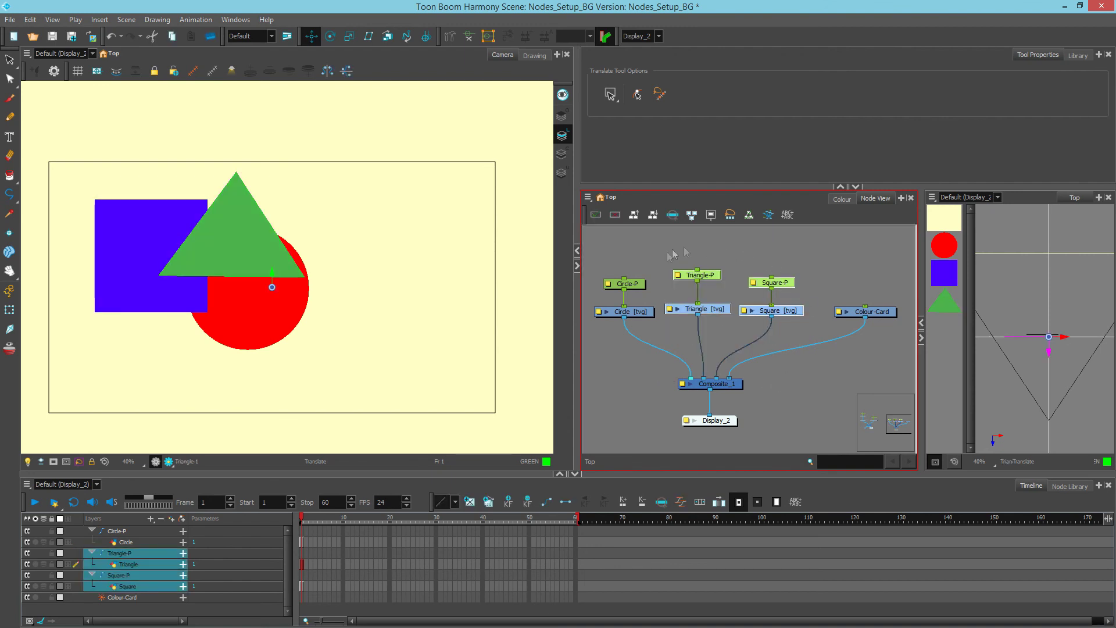
{"action": "left_click", "coordinate": [614, 260]}
{"action": "left_click", "coordinate": [626, 284]}
{"action": "left_click", "coordinate": [875, 321]}
{"action": "left_click", "coordinate": [872, 312]}
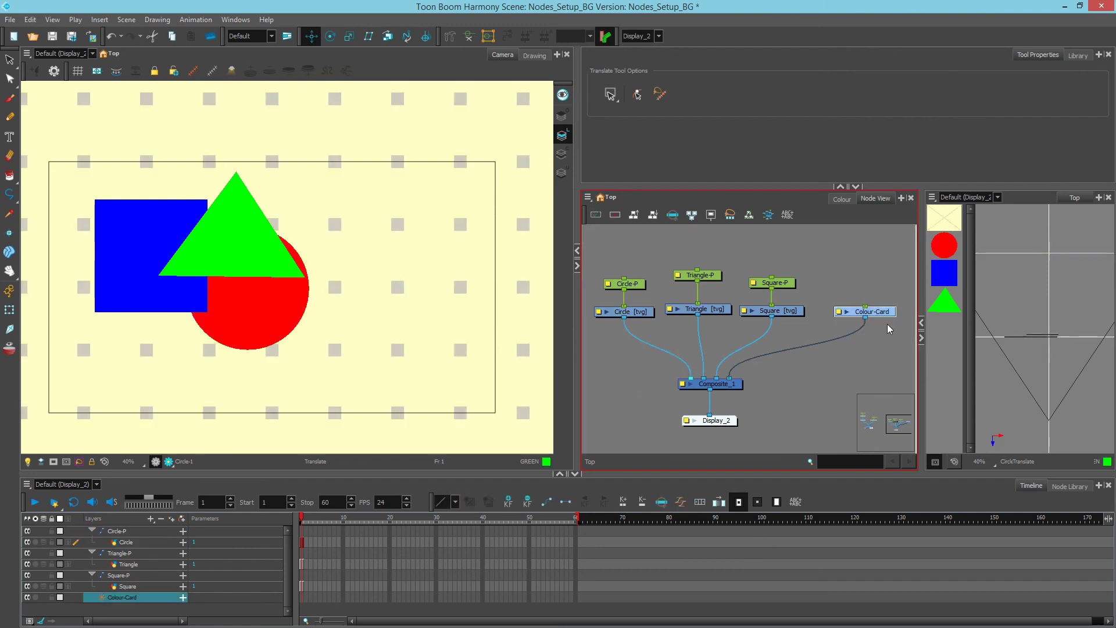